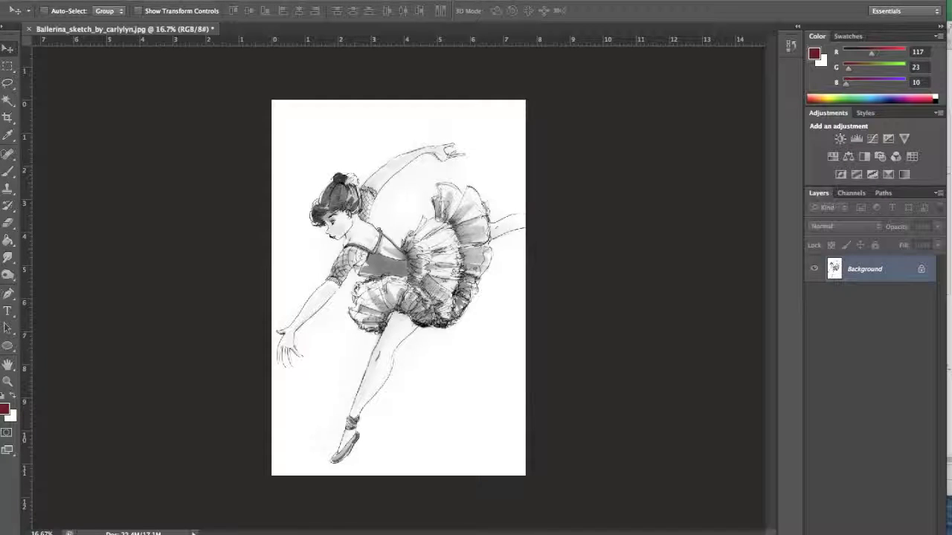
- Apply Auto Color to the ballerina sketch, then bring up the Levels adjustment
left_click(167, 0)
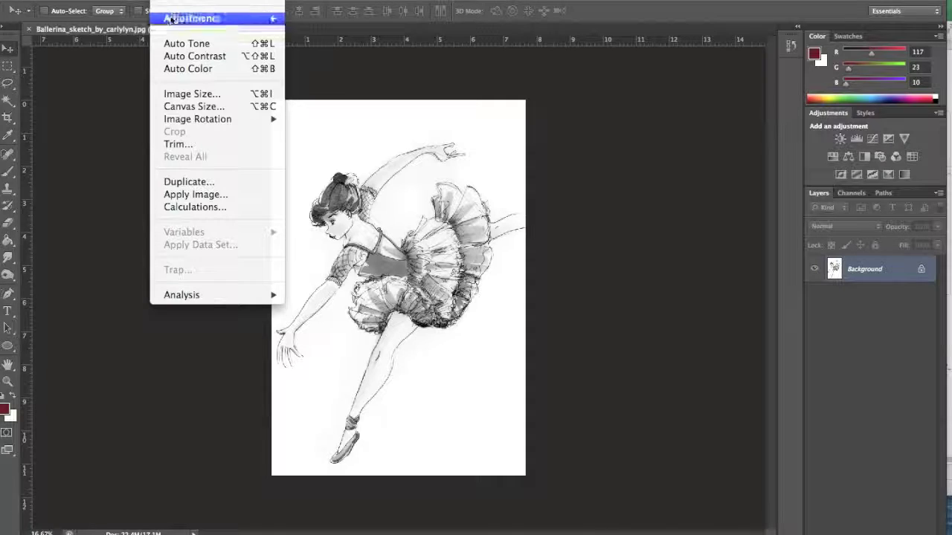
left_click(179, 71)
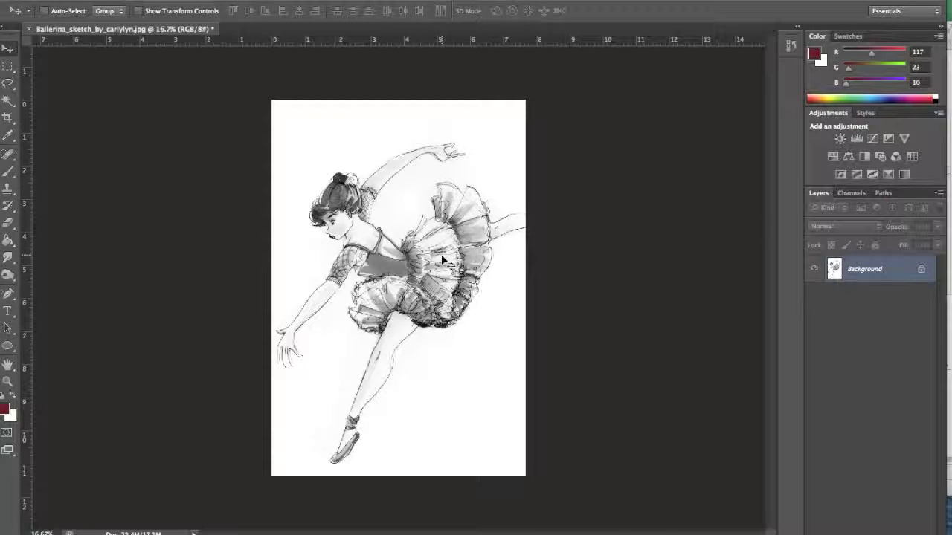
key("super+l")
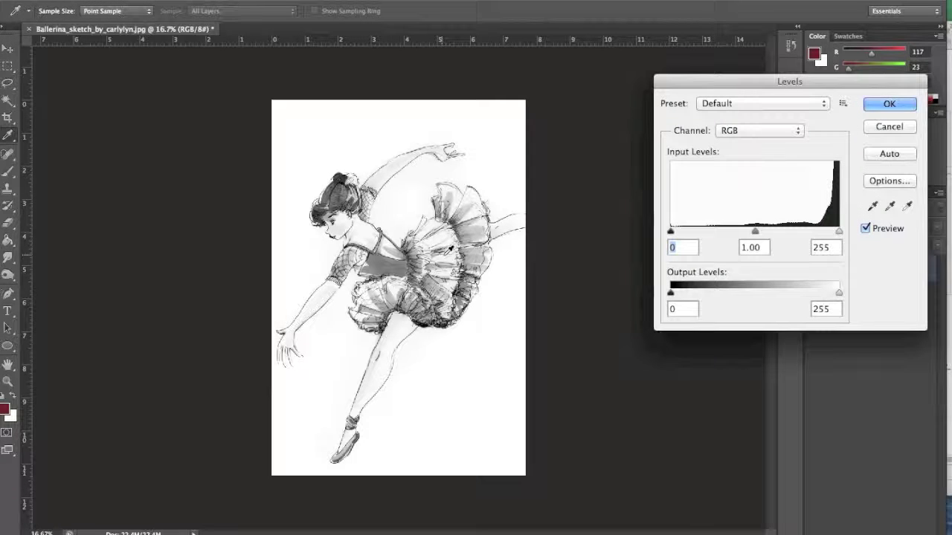
mouse_move(839, 232)
left_mouse_down()
mouse_move(821, 233)
mouse_move(830, 232)
left_mouse_up()
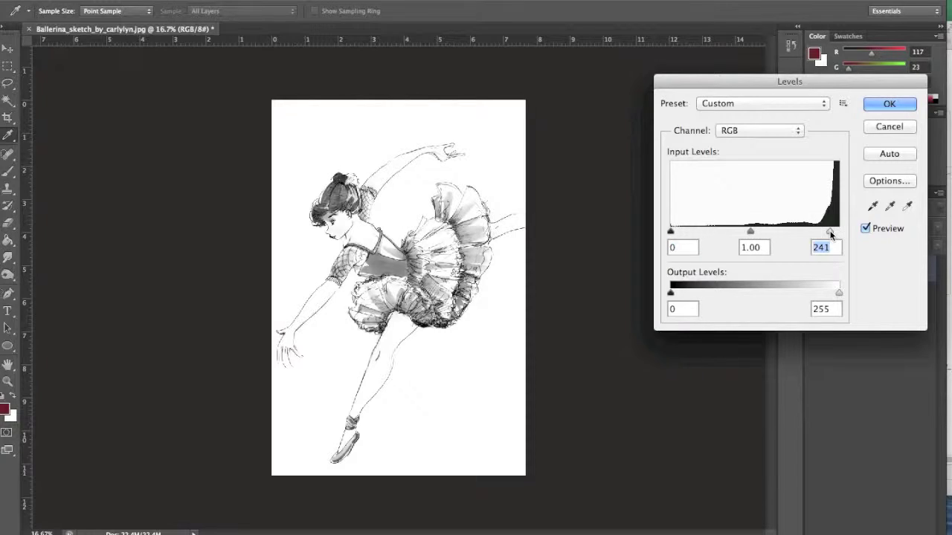
left_click_drag(673, 233, 689, 234)
left_click(877, 126)
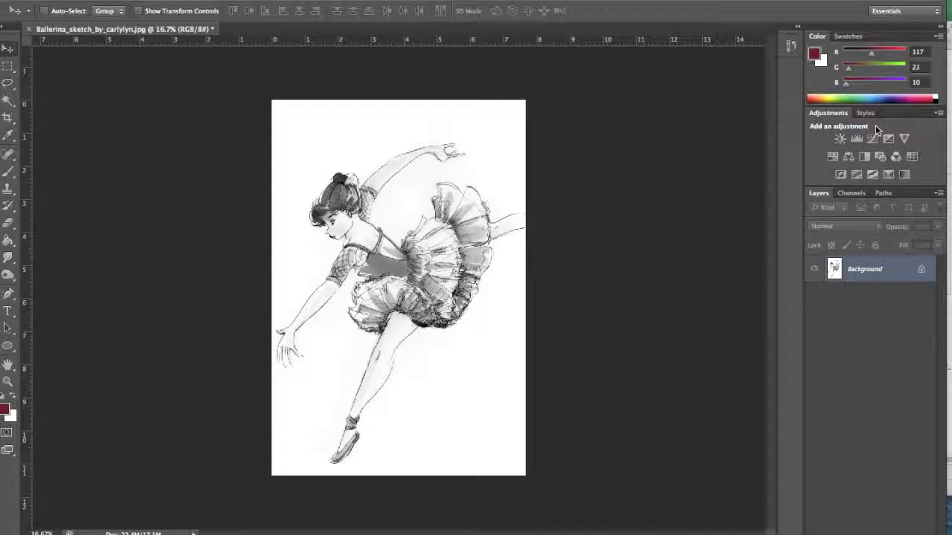
- Convert the Background into Layer 0 in Multiply mode, then add a new empty layer
double_click(871, 266)
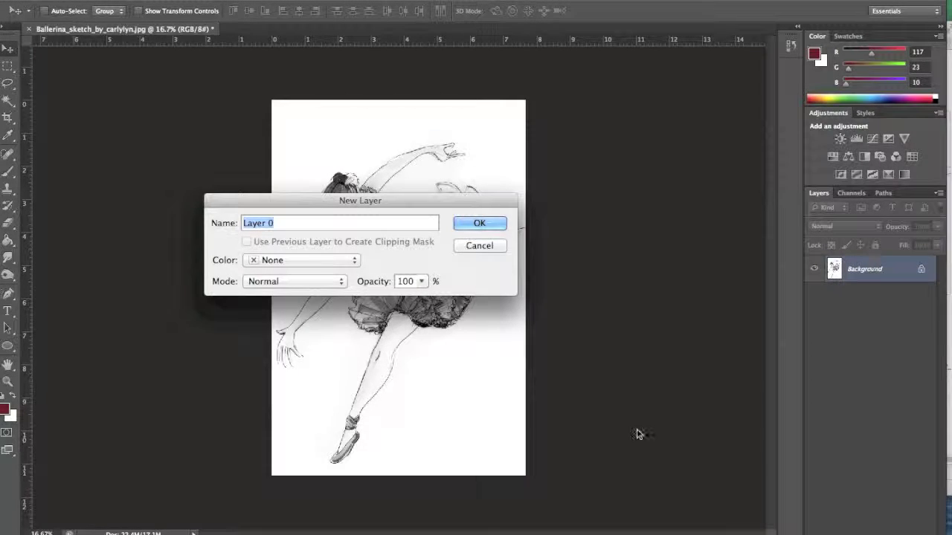
left_click(336, 282)
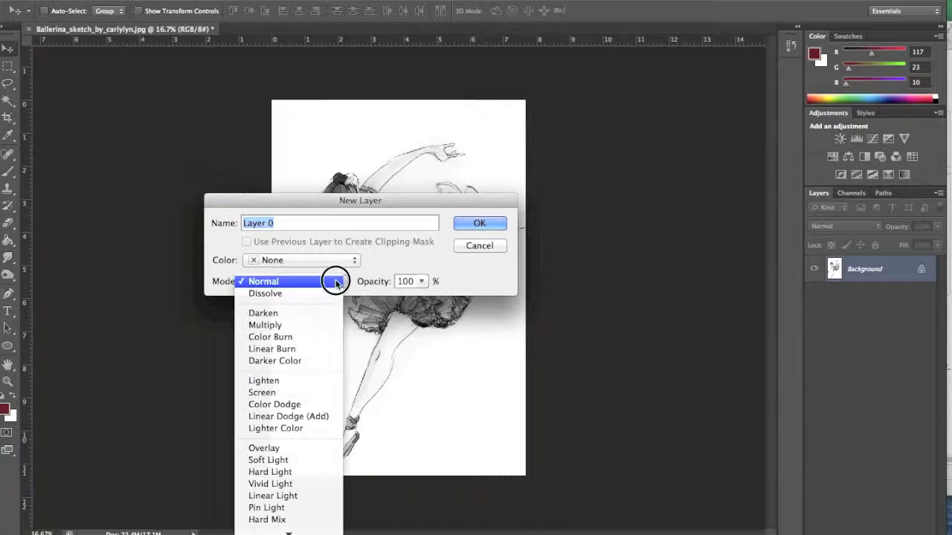
left_click(338, 325)
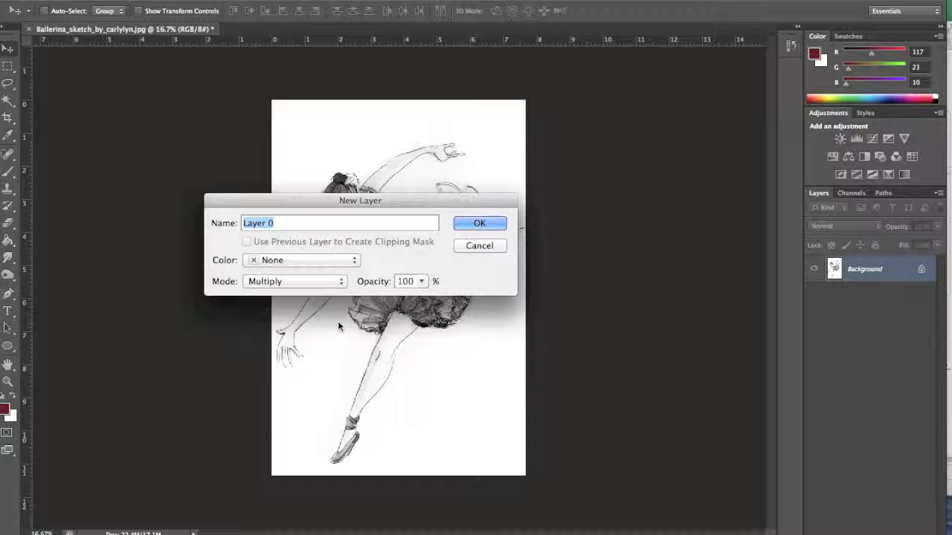
left_click(463, 226)
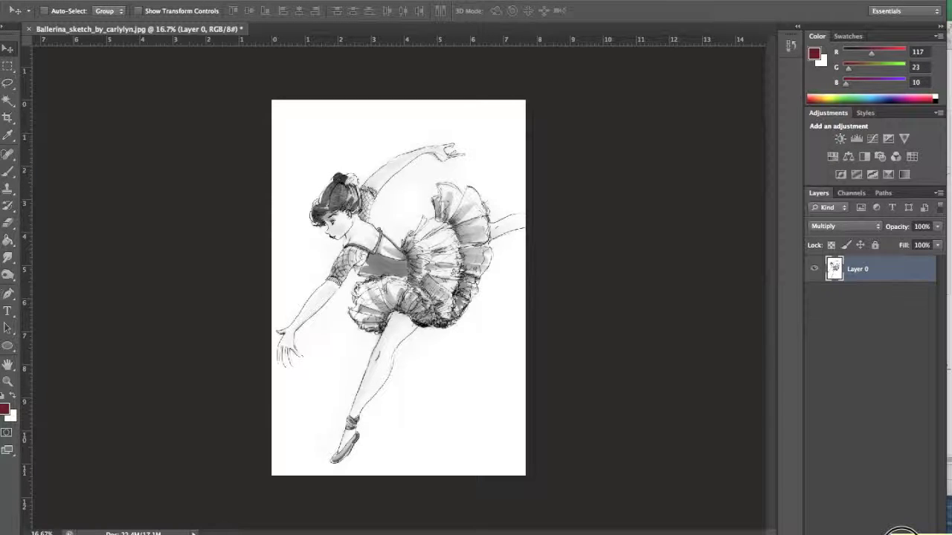
left_click(916, 530)
- Move Layer 1 beneath Layer 0 and fill it repeatedly with red until solid dark red
left_click_drag(841, 272, 836, 310)
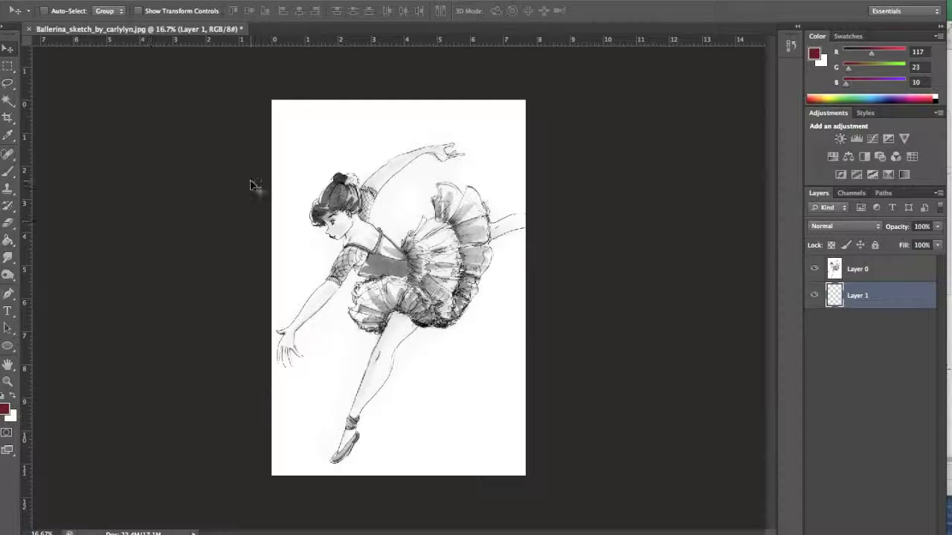
left_click(7, 242)
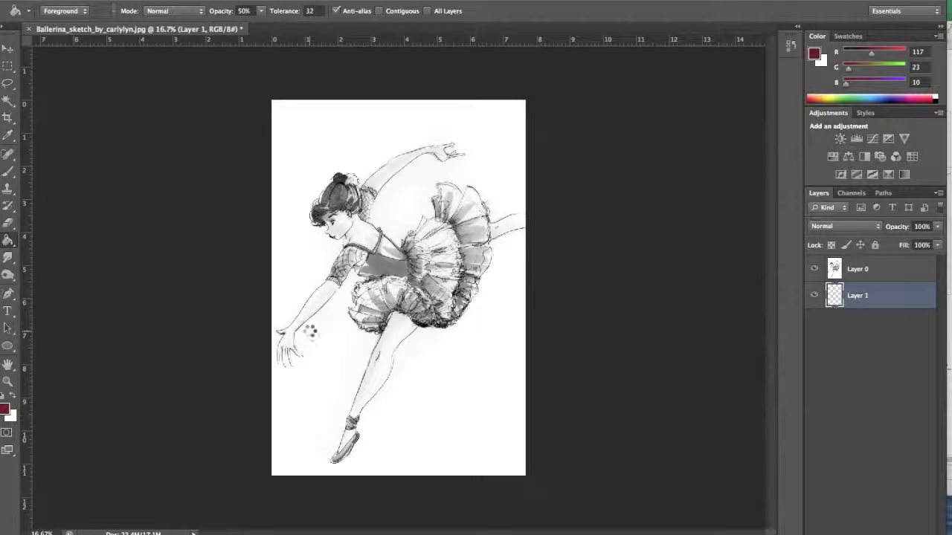
left_click(310, 332)
left_click(309, 331)
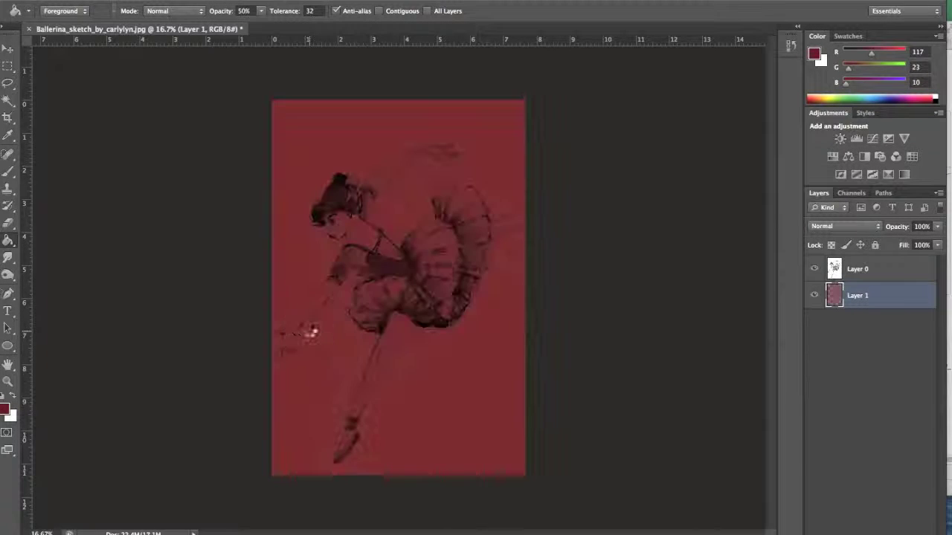
left_click(311, 332)
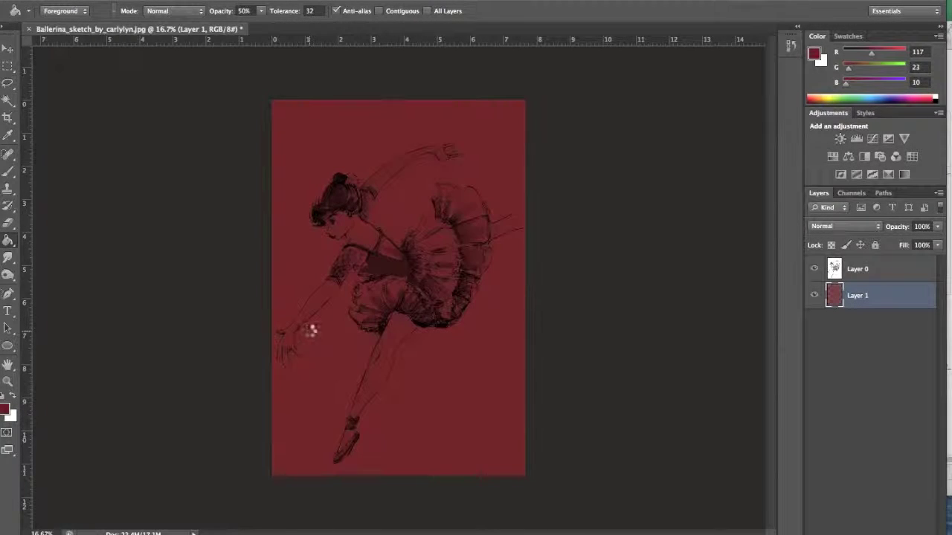
left_click(310, 332)
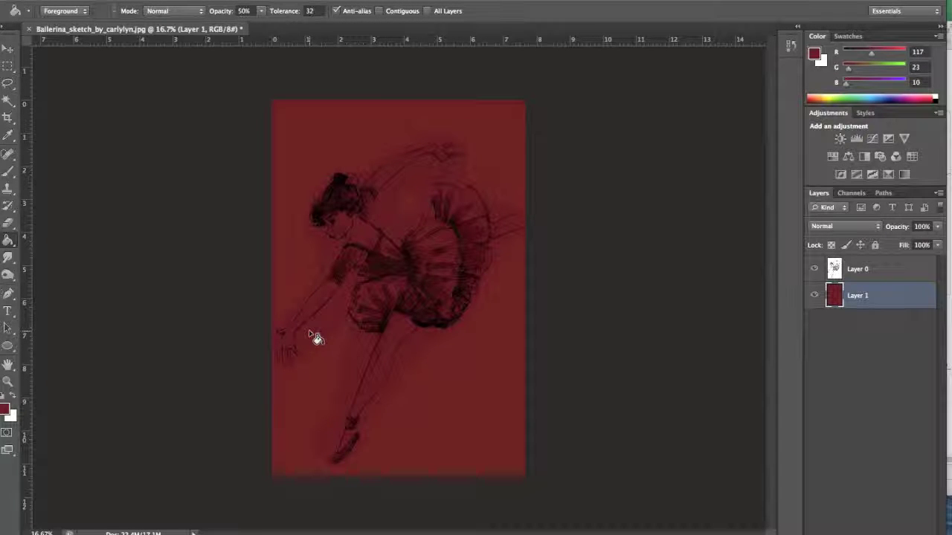
left_click(311, 333)
- Set the sketch layer, Layer 0, back to Normal blending
left_click(849, 279)
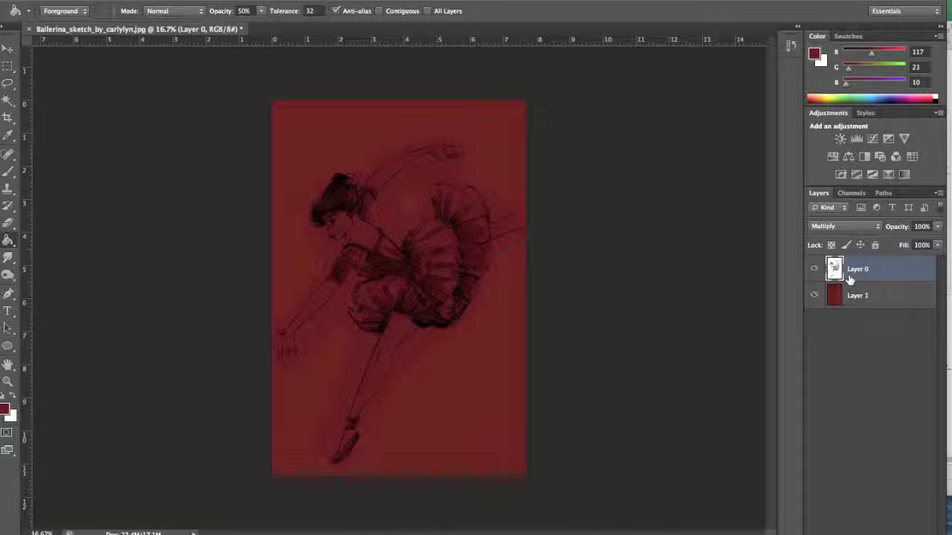
left_click(851, 227)
left_click(844, 192)
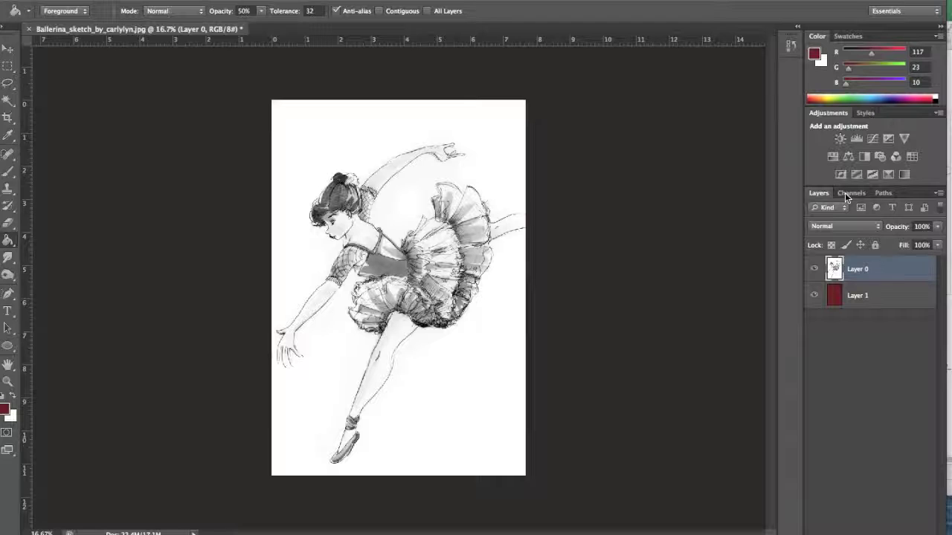
left_click(858, 226)
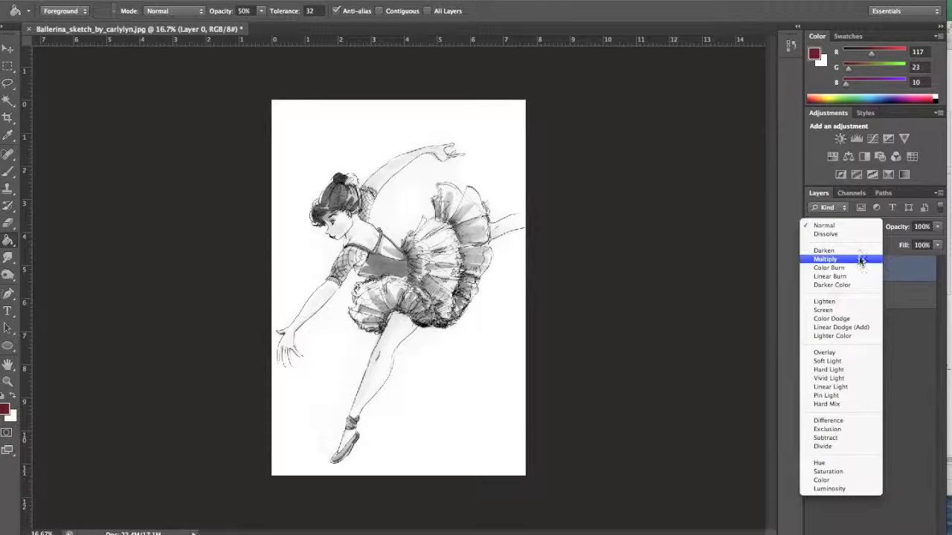
- Return Layer 0 to Multiply and zoom to 50% on the dancer's face and torso
left_click(857, 262)
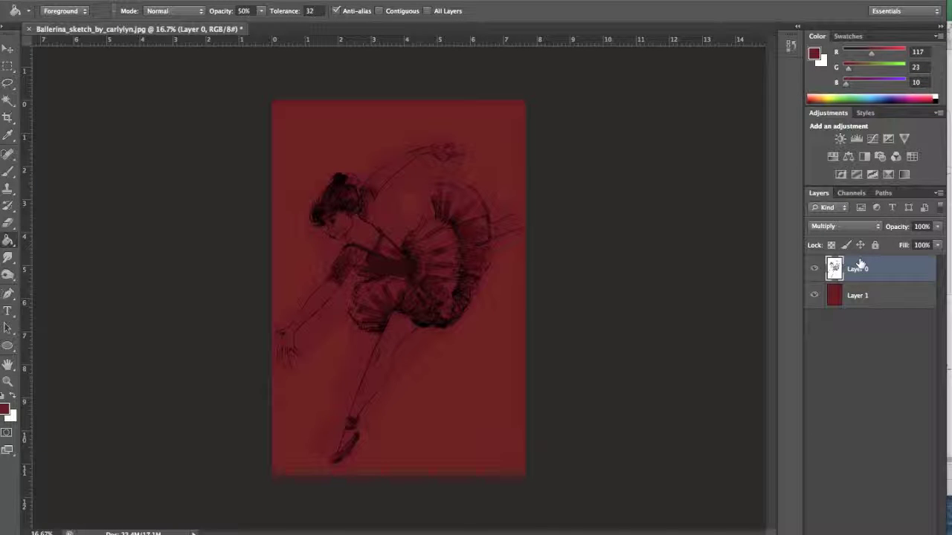
key("ctrl+plus")
key("ctrl+plus")
key("ctrl+plus")
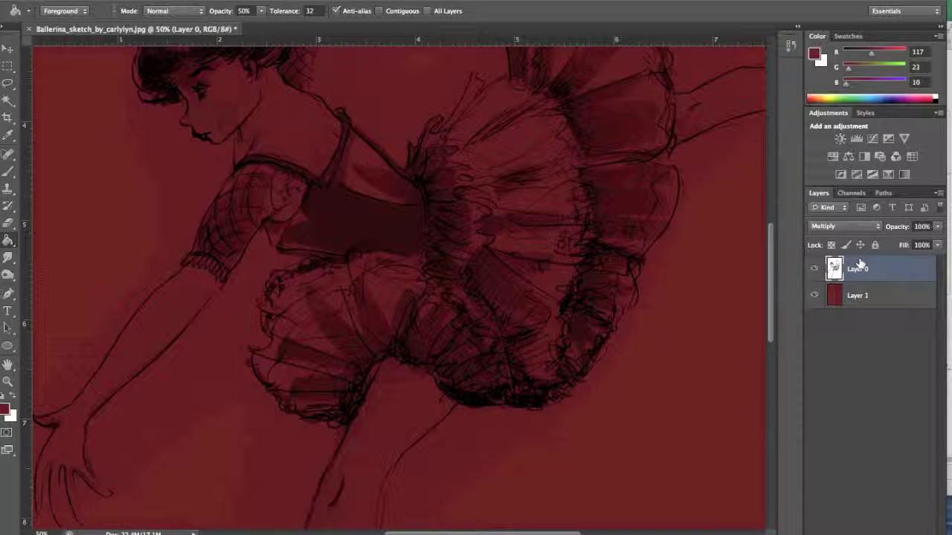
left_click_drag(335, 241, 424, 307)
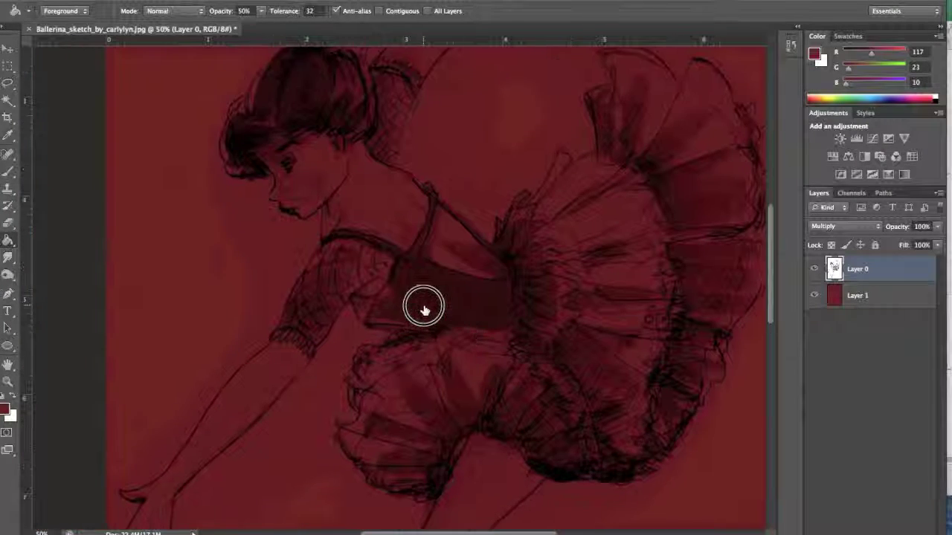
- Make teal (2dafa1) the foreground colour and add an empty layer above Layer 1
left_click(5, 409)
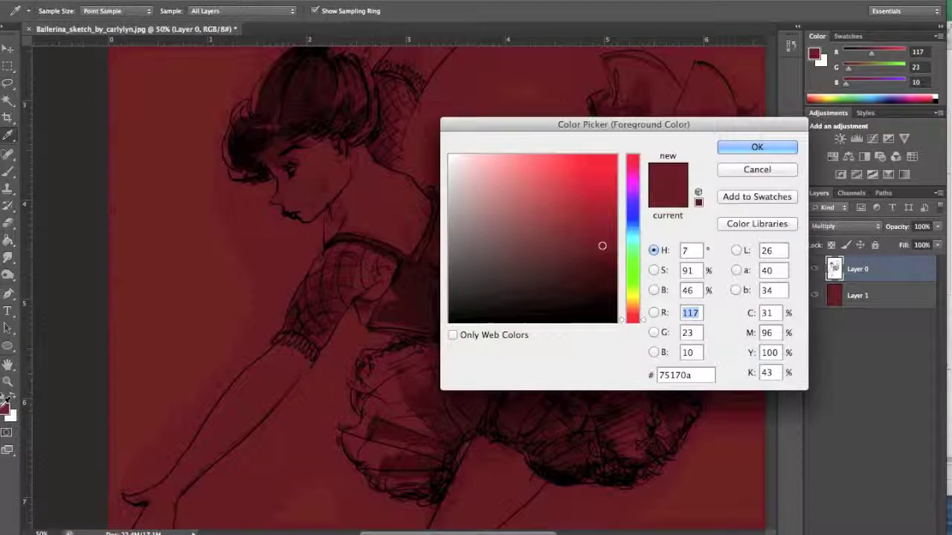
left_click(630, 246)
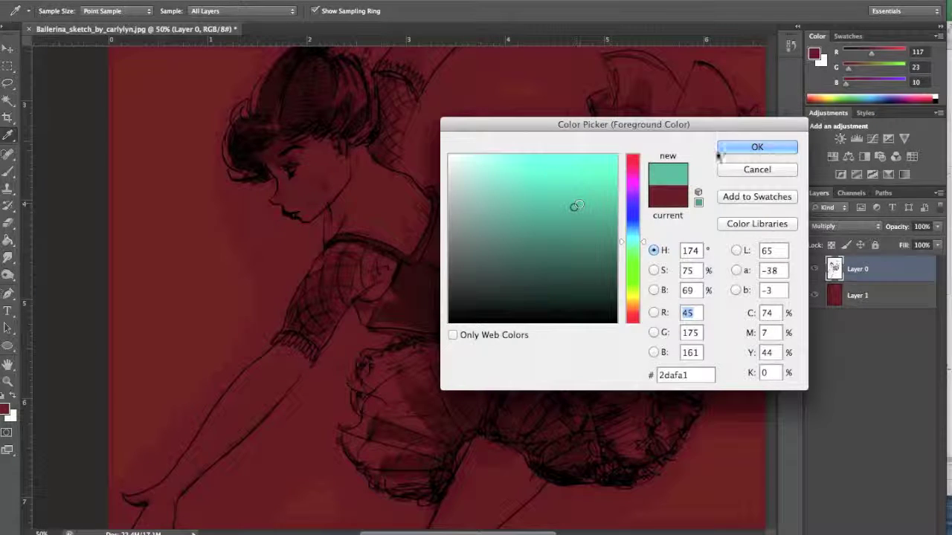
left_click(748, 146)
key("g")
left_click(863, 296)
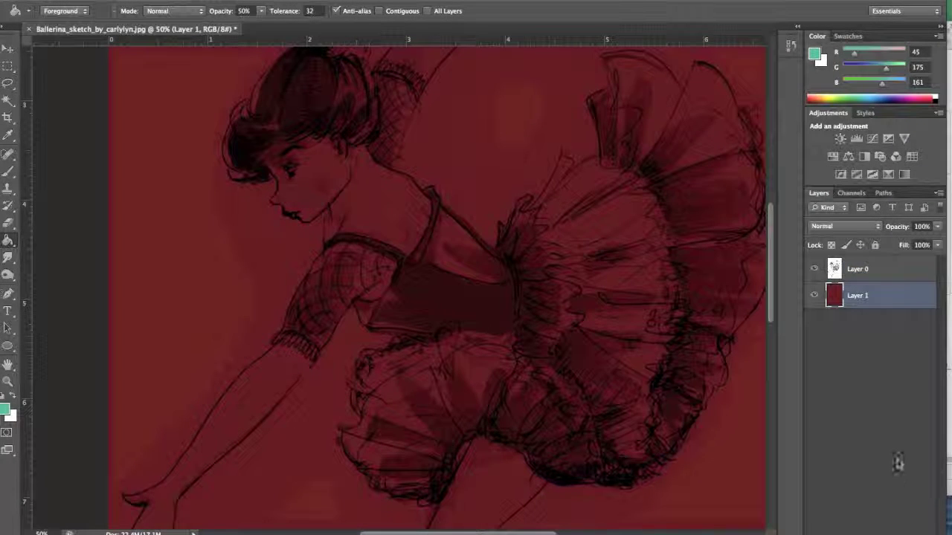
left_click(909, 530)
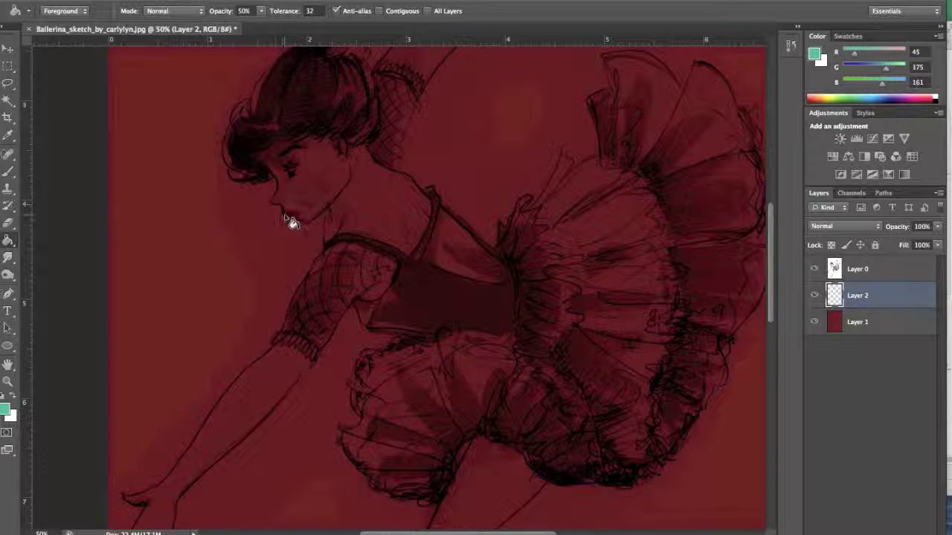
- Set up a fully hard 50 px brush and paint teal along the neck and shoulder
left_click(7, 171)
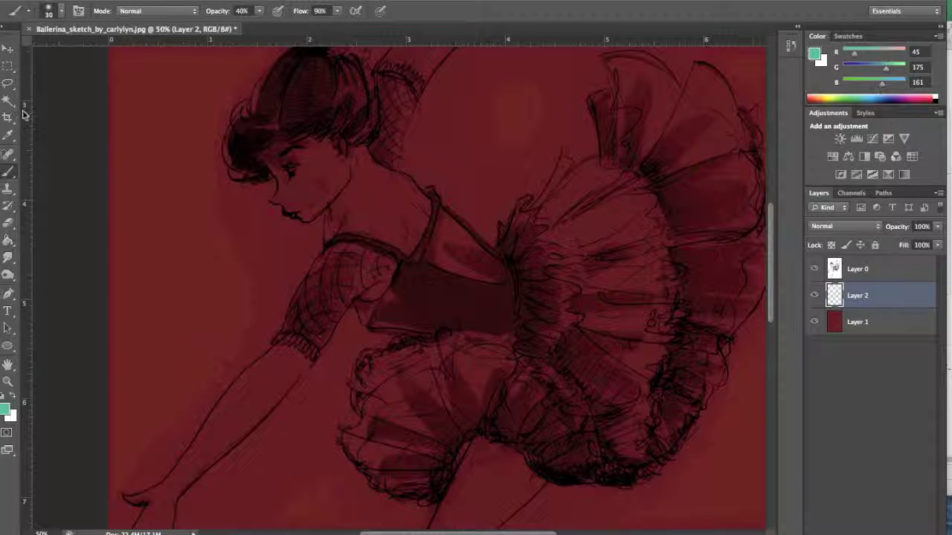
left_click(62, 11)
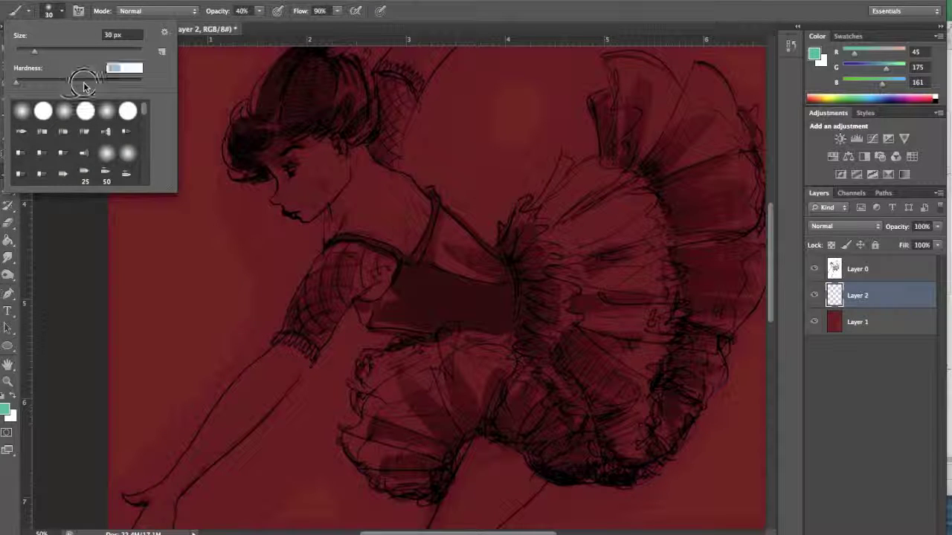
left_click_drag(84, 87, 152, 81)
left_click(355, 28)
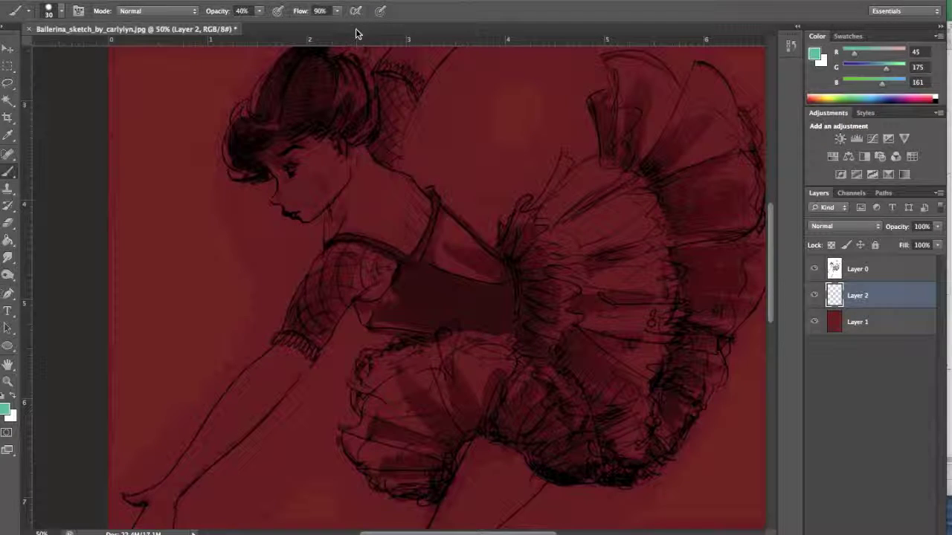
key("bracketright")
key("bracketright")
key("bracketright")
key("bracketright")
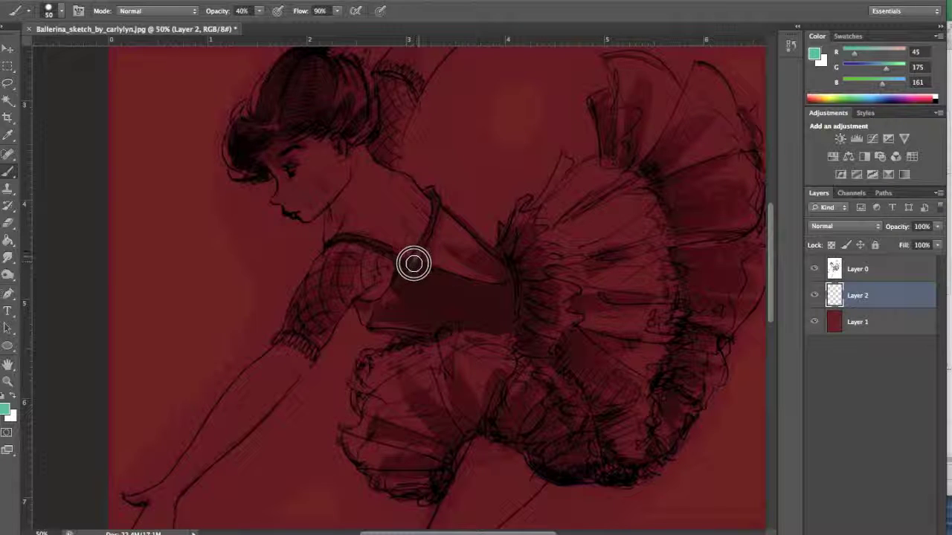
mouse_move(413, 263)
left_mouse_down()
mouse_move(418, 253)
mouse_move(394, 298)
mouse_move(404, 283)
mouse_move(414, 304)
mouse_move(391, 314)
mouse_move(388, 300)
mouse_move(377, 315)
mouse_move(407, 321)
mouse_move(374, 323)
mouse_move(402, 305)
mouse_move(403, 282)
mouse_move(427, 305)
mouse_move(423, 316)
mouse_move(394, 317)
mouse_move(429, 302)
mouse_move(423, 324)
mouse_move(450, 319)
mouse_move(427, 304)
mouse_move(416, 266)
mouse_move(388, 312)
mouse_move(424, 304)
mouse_move(427, 287)
left_mouse_up()
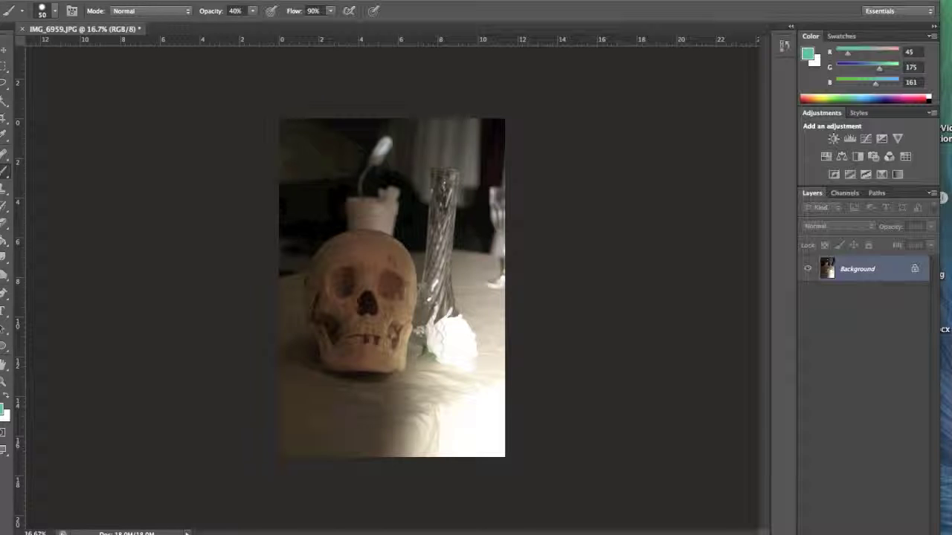
- Bring up the fill and adjustment layer list for the skull photo IMG_6959.JPG
left_click(862, 533)
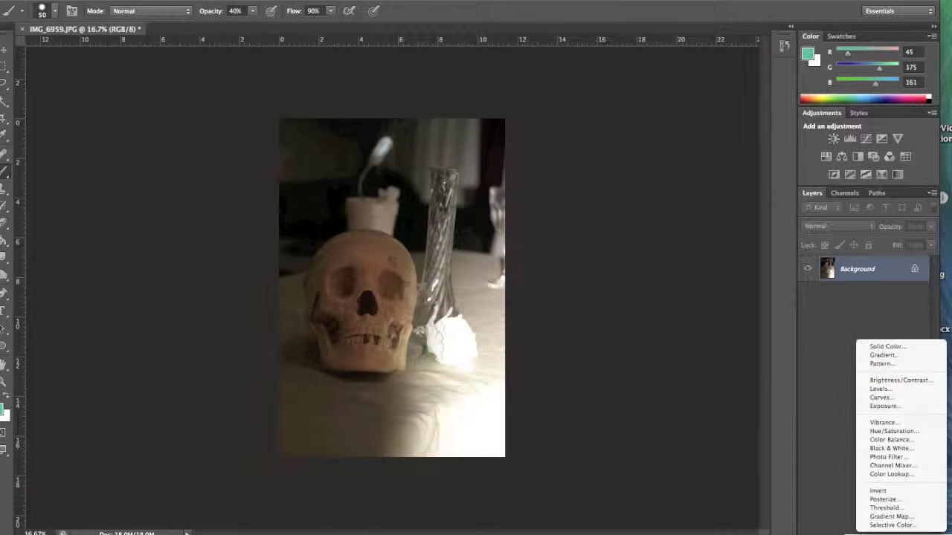
- Add a Threshold 1 adjustment layer set to level 70 over the skull photo
left_click(876, 510)
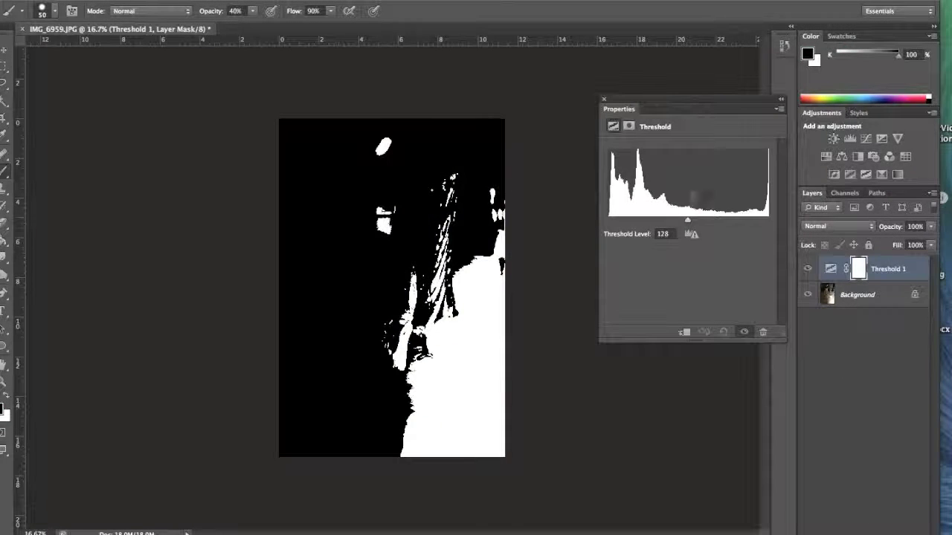
left_click_drag(687, 220, 651, 217)
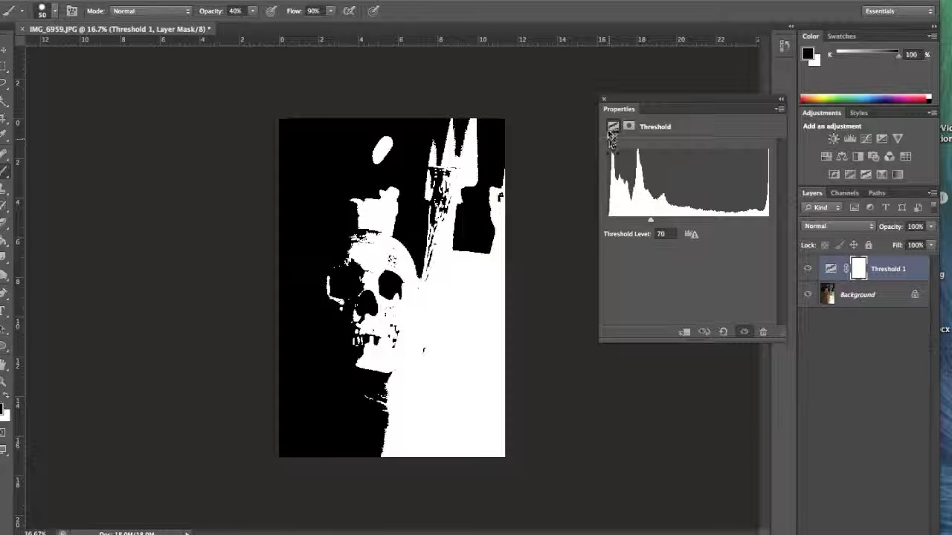
left_click(603, 99)
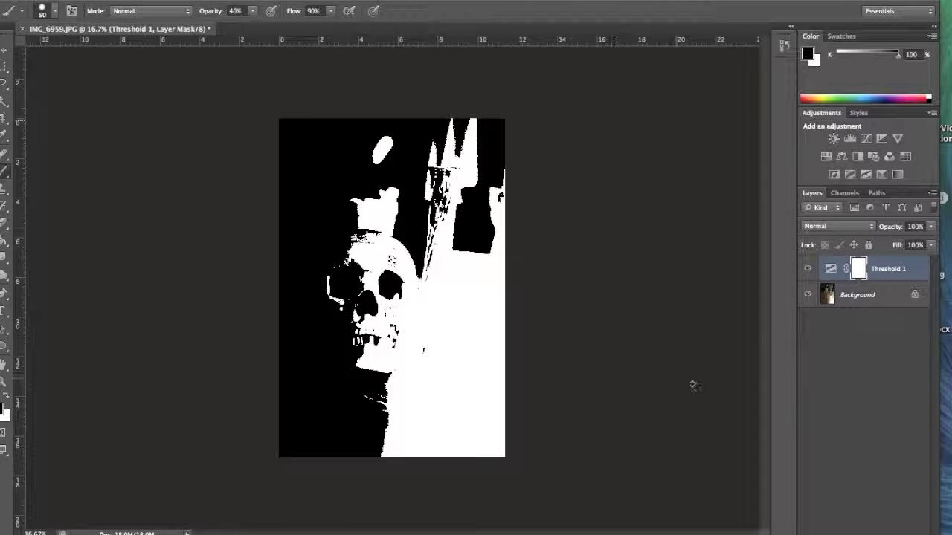
- Add a Color Fill 1 layer in bright red e63030 above Threshold 1
left_click(861, 530)
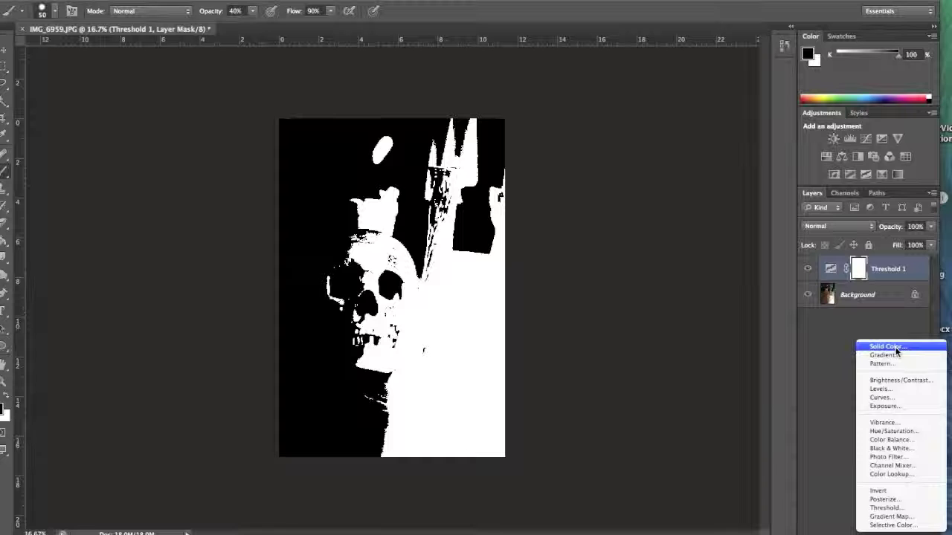
left_click(896, 352)
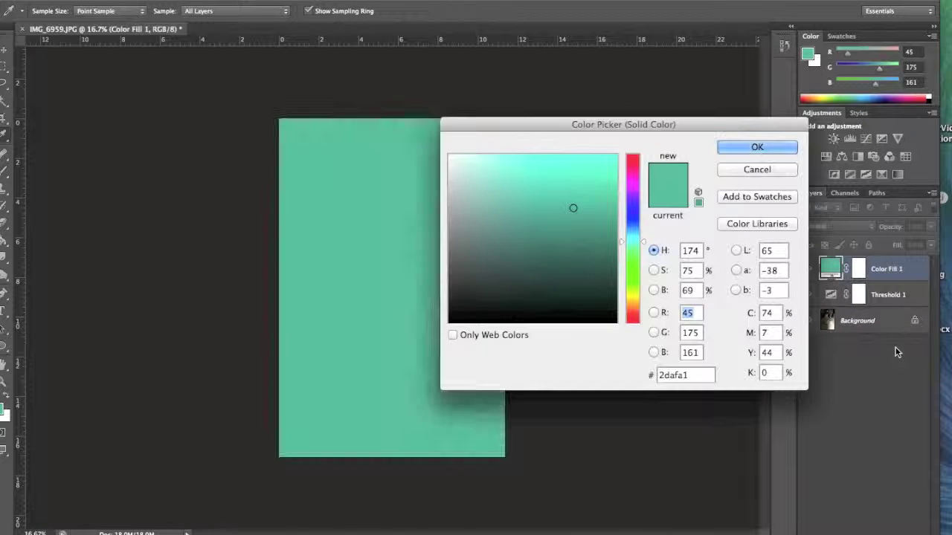
left_click(632, 322)
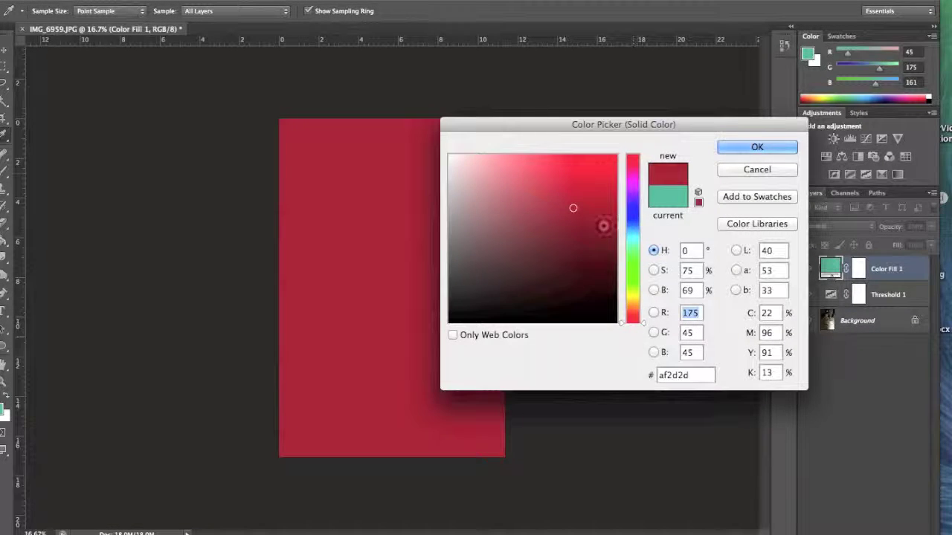
left_click(592, 171)
left_click_drag(593, 171, 581, 171)
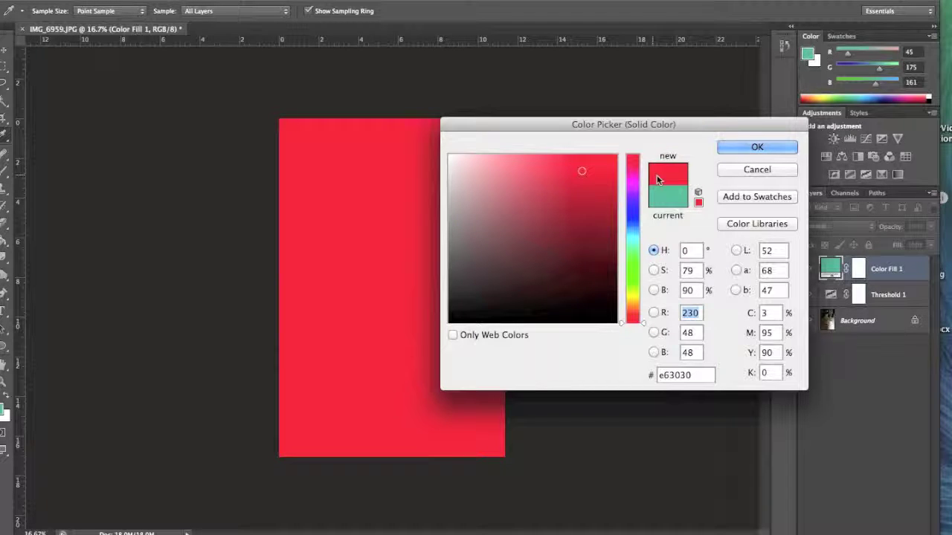
left_click(732, 149)
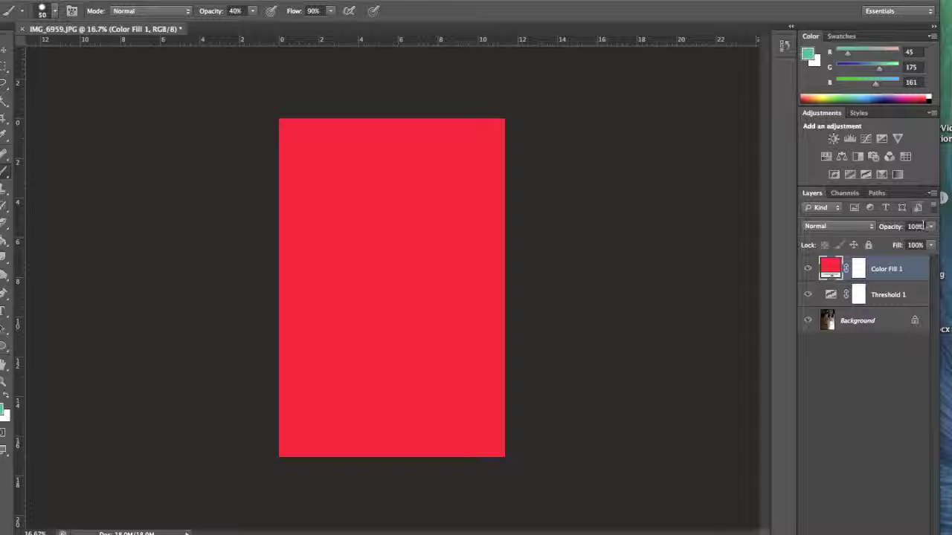
- Switch the Color Fill 1 layer's blend mode to Multiply
left_click(853, 228)
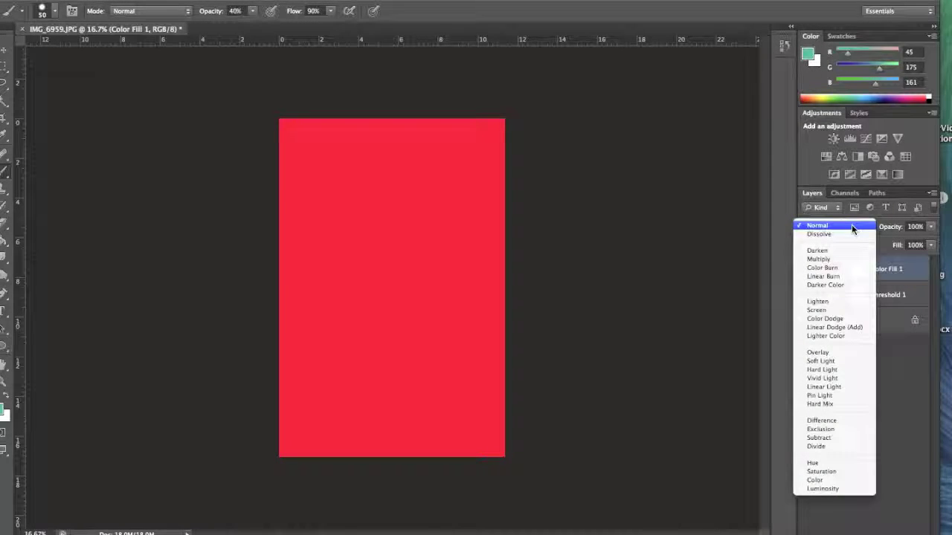
left_click(813, 260)
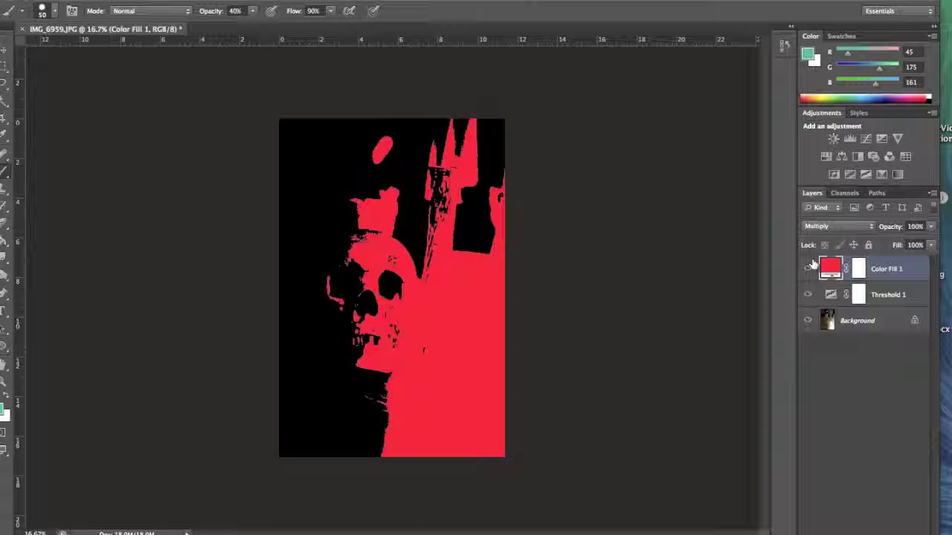